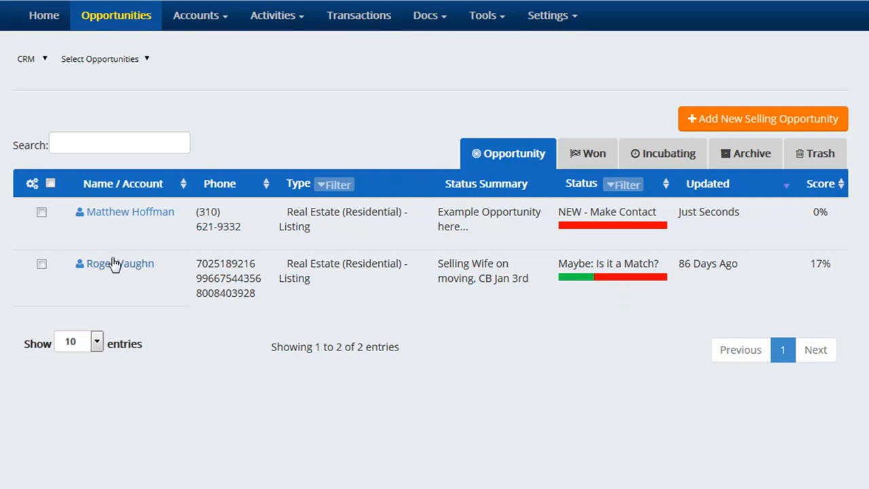
# Open the second contact's Maybe: Is it a Match? listing opportunity detail page
pyautogui.click(79, 268)
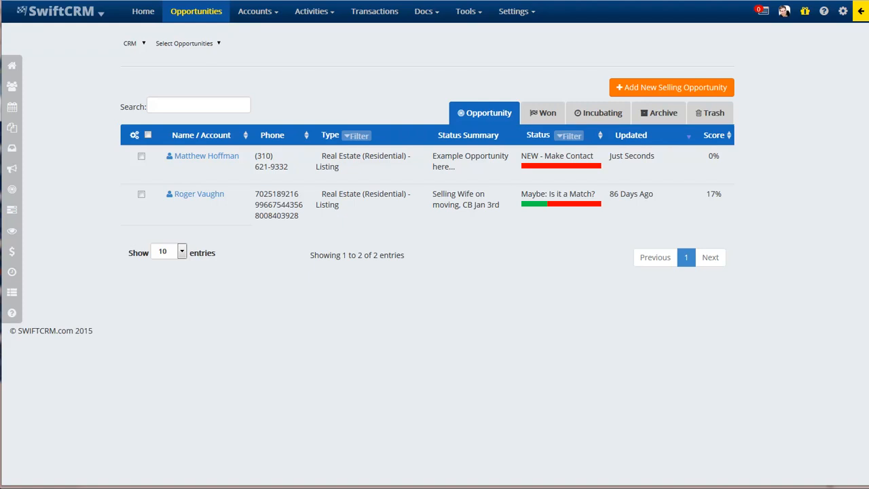
pyautogui.hotkey('ctrl', 'Tab')
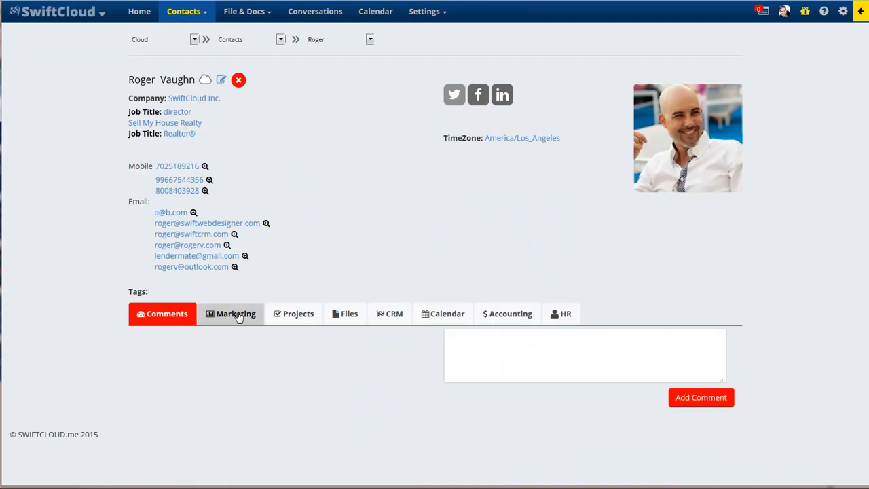
# Show the contact's CRM opportunities and account status, highlighting the listing opportunity
pyautogui.click(238, 314)
pyautogui.click(389, 313)
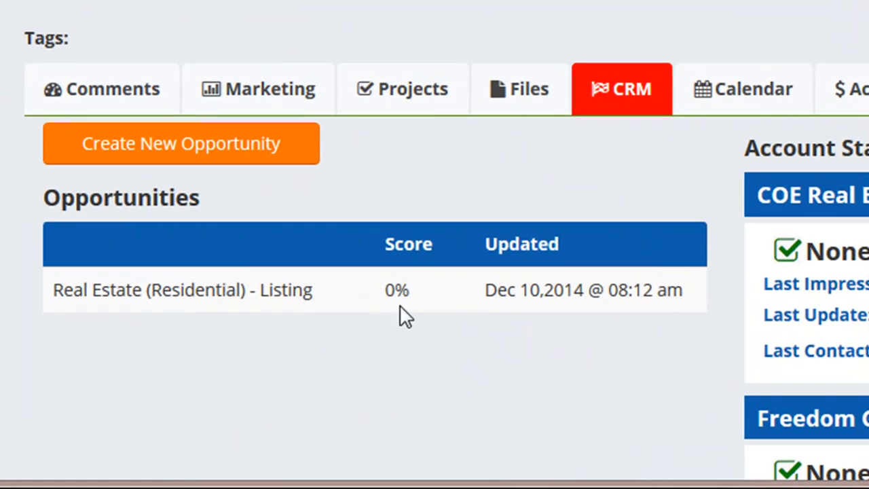
pyautogui.moveTo(688, 297); pyautogui.dragTo(68, 297)
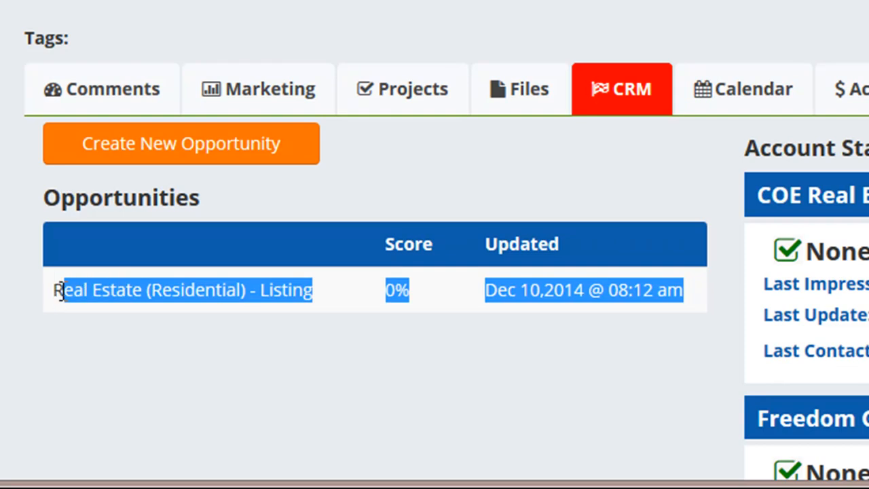
pyautogui.click(386, 335)
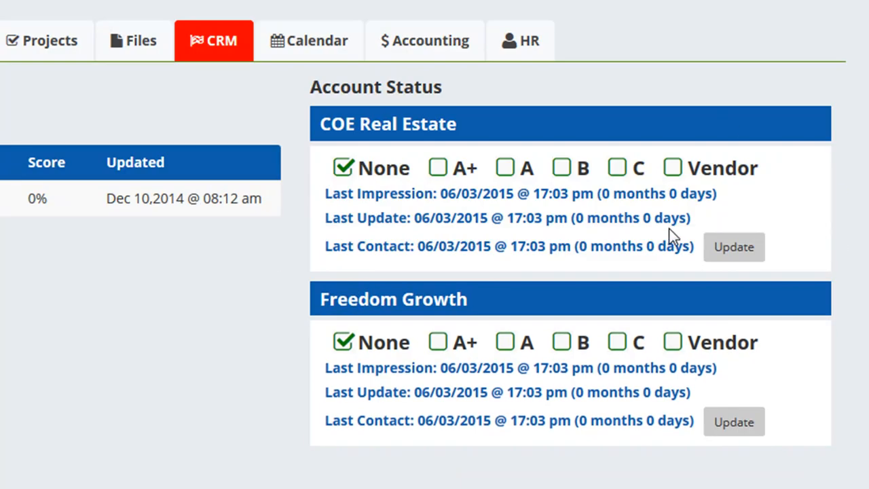
# Set the COE Real Estate account status to A+, leaving Freedom Growth at None
pyautogui.click(502, 171)
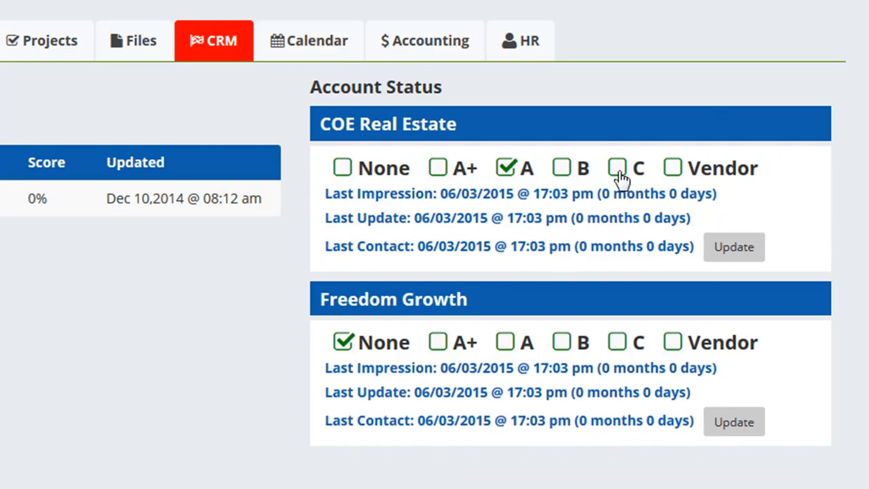
pyautogui.click(439, 167)
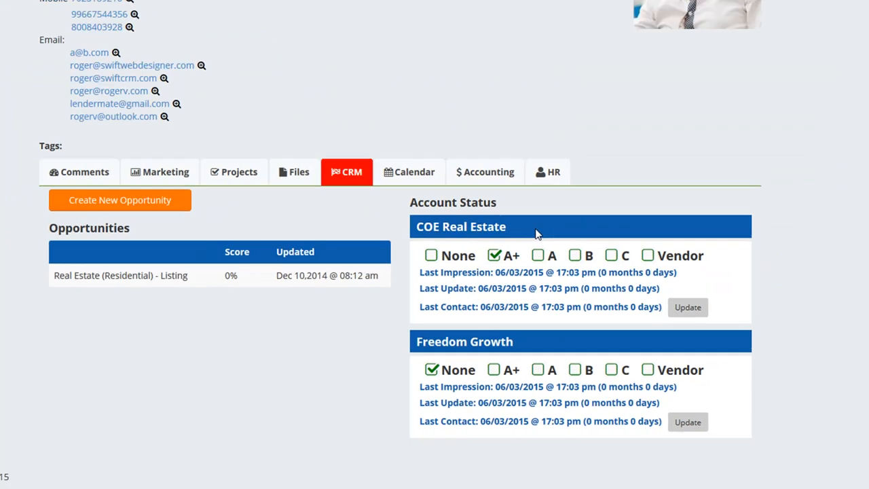
pyautogui.moveTo(499, 135); pyautogui.dragTo(315, 124)
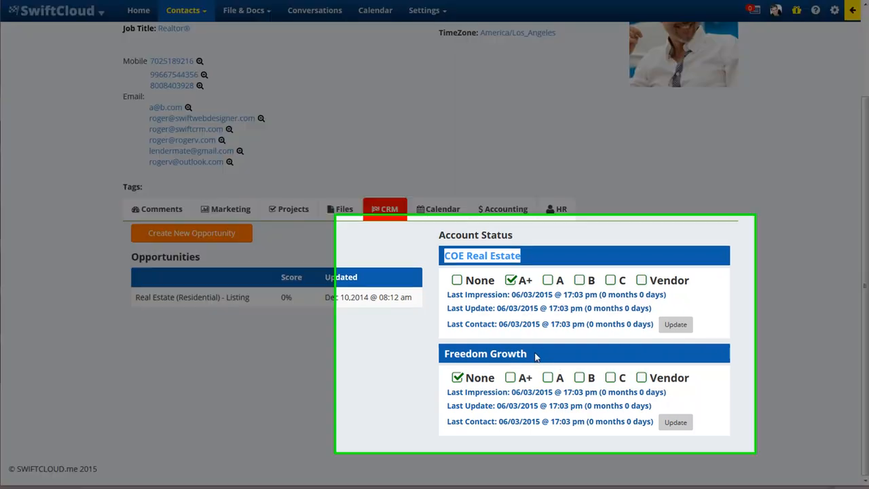
pyautogui.moveTo(528, 355); pyautogui.dragTo(455, 354)
pyautogui.moveTo(350, 320); pyautogui.dragTo(334, 320)
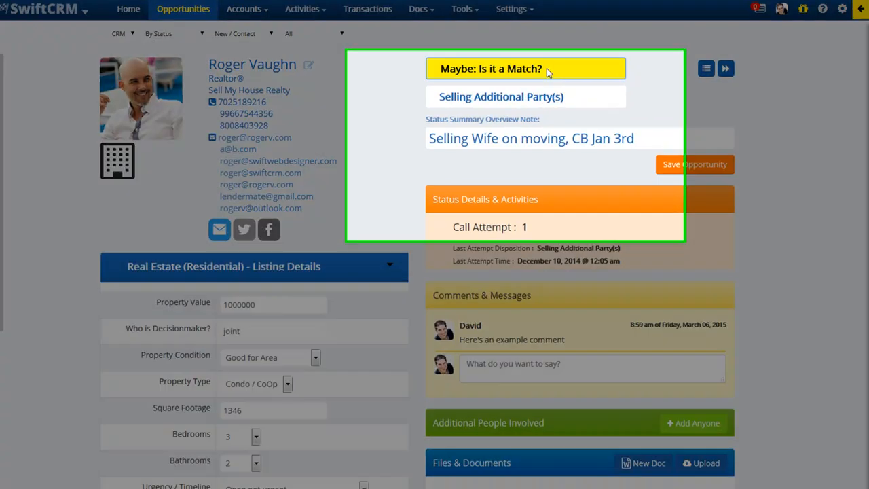
# Open the status list on the Maybe: Is it a Match? opportunity
pyautogui.click(547, 71)
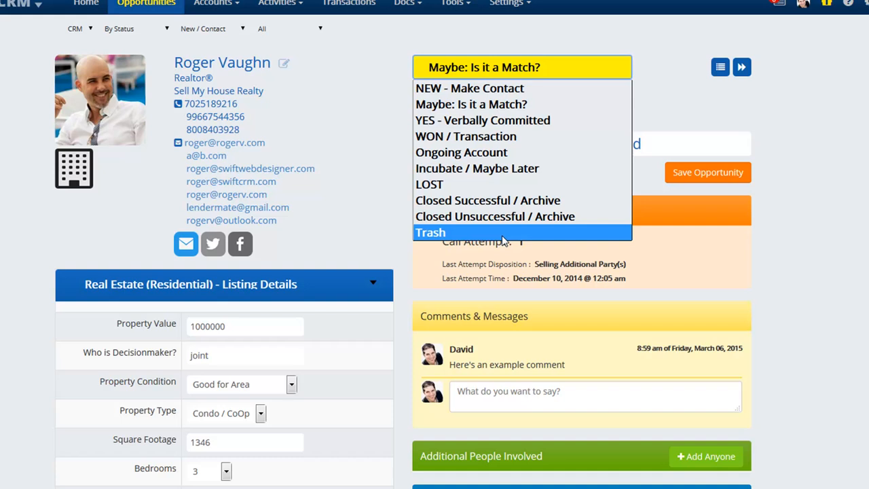
# Set status to NEW - Make Contact and log a Left Voicemail attempt, raising Call Attempt to 2
pyautogui.click(443, 48)
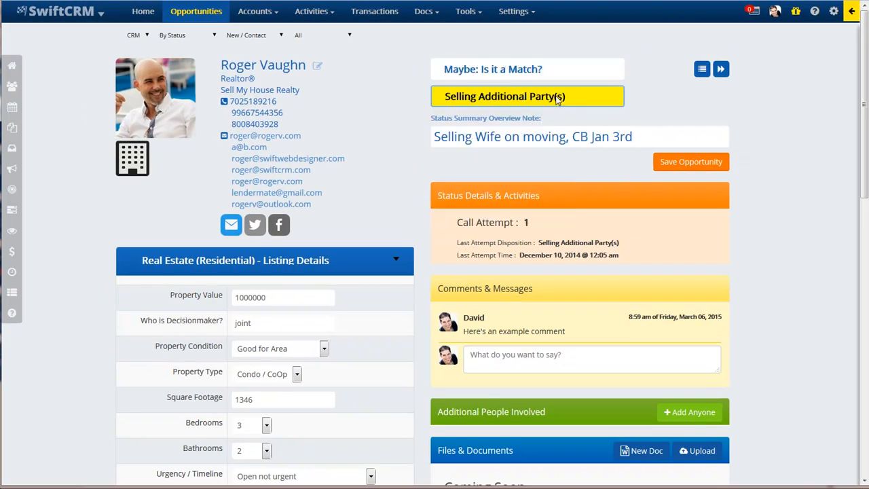
pyautogui.click(539, 70)
pyautogui.click(525, 89)
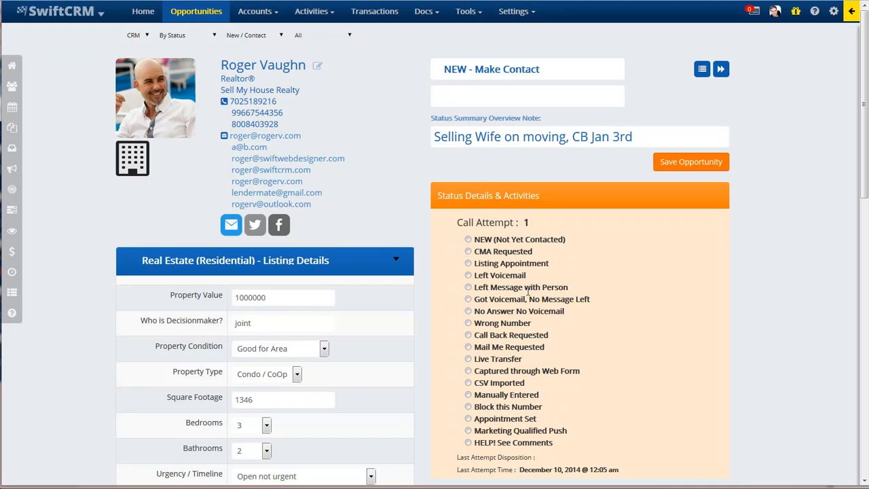
pyautogui.moveTo(547, 224); pyautogui.dragTo(456, 226)
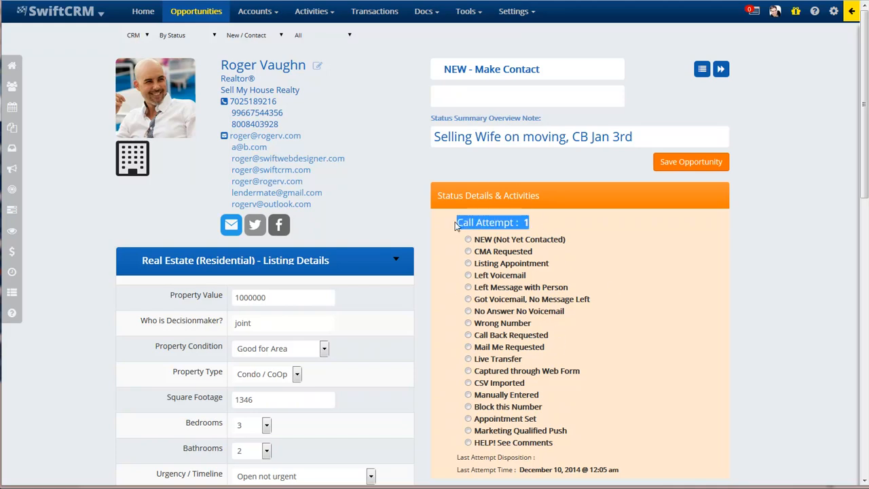
pyautogui.click(467, 275)
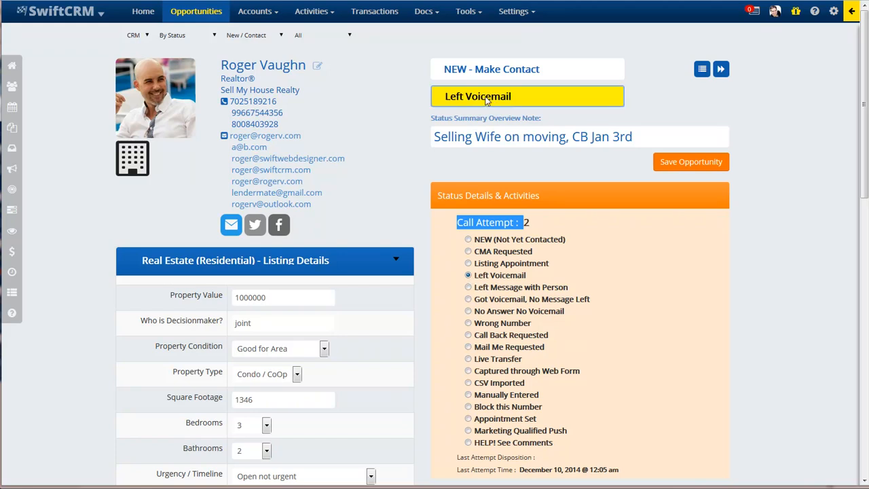
pyautogui.click(527, 224)
pyautogui.doubleClick(525, 222)
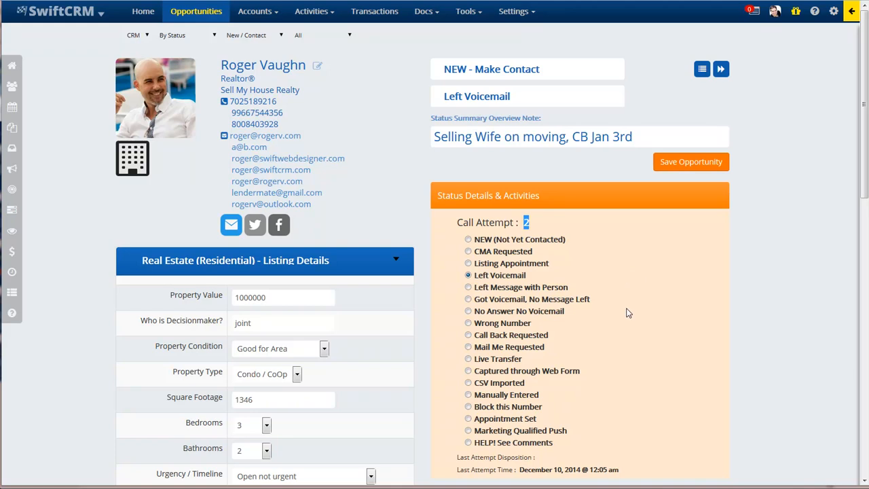
# Mark the opportunity WON / Transaction with sub-status Offer Accepted and save it
pyautogui.click(541, 71)
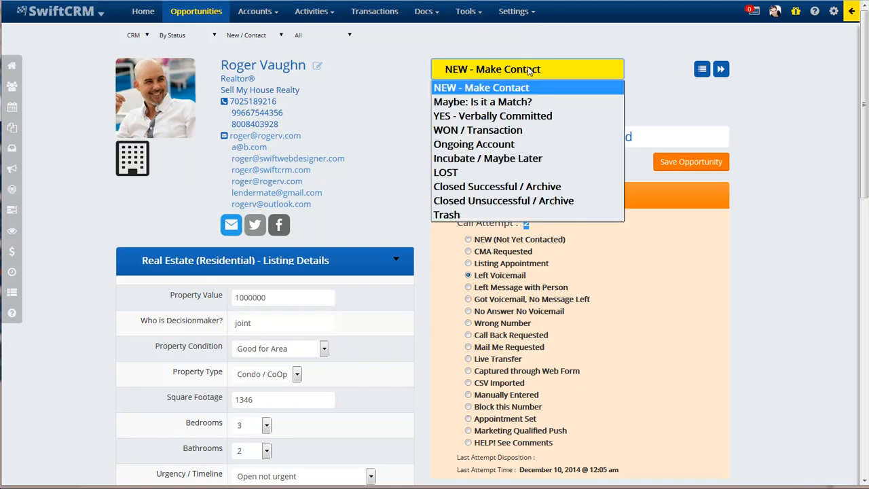
pyautogui.click(563, 72)
pyautogui.click(555, 72)
pyautogui.click(522, 130)
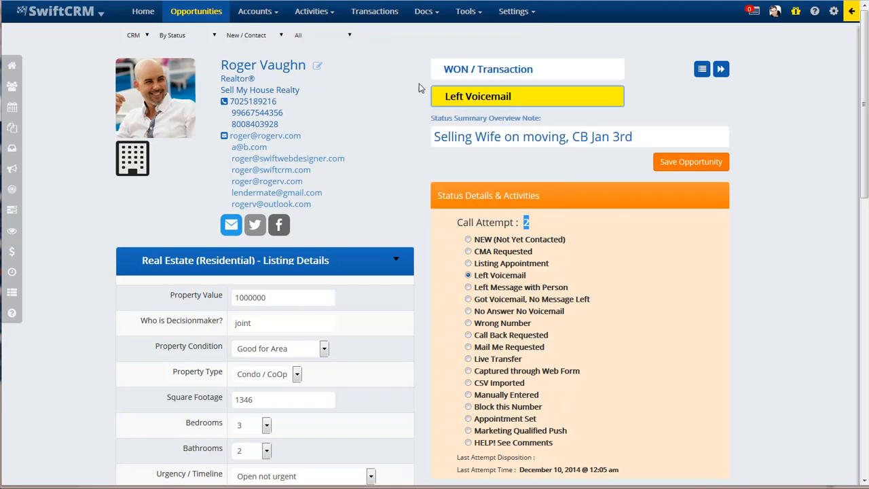
pyautogui.click(558, 100)
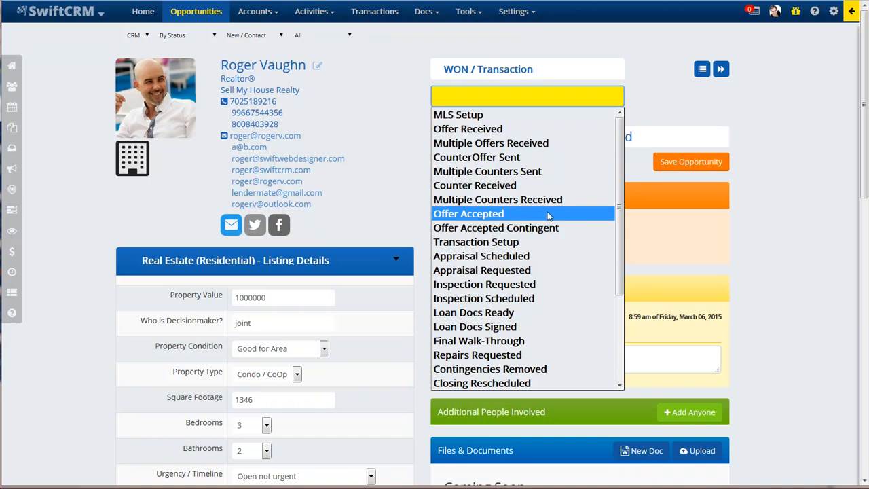
pyautogui.click(510, 215)
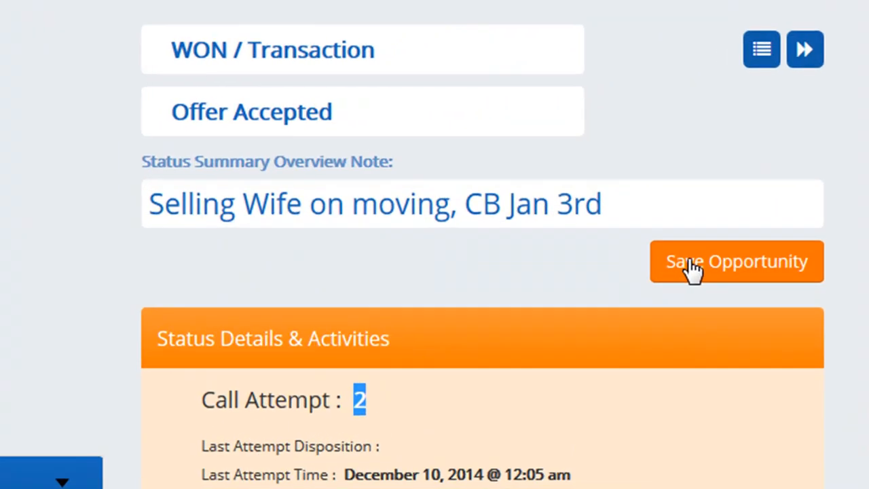
pyautogui.click(306, 183)
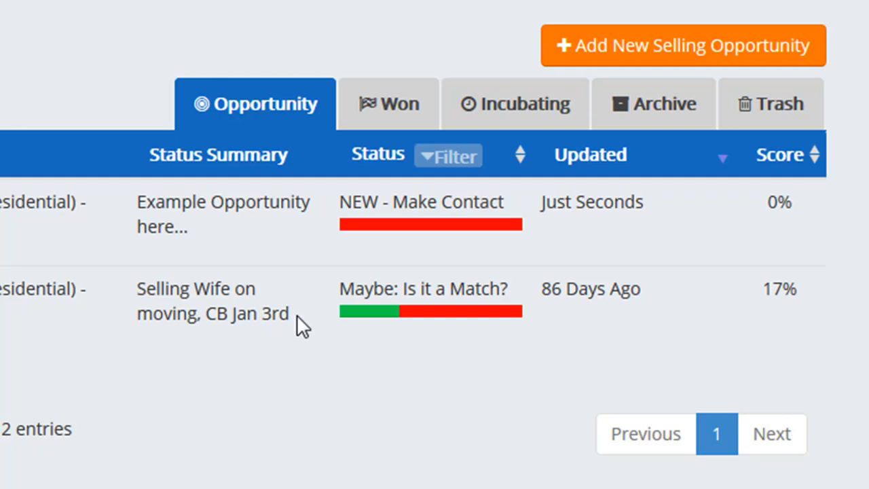
# Select the whole Status Summary note, then bring up the new-comment editor
pyautogui.moveTo(291, 326); pyautogui.dragTo(136, 291)
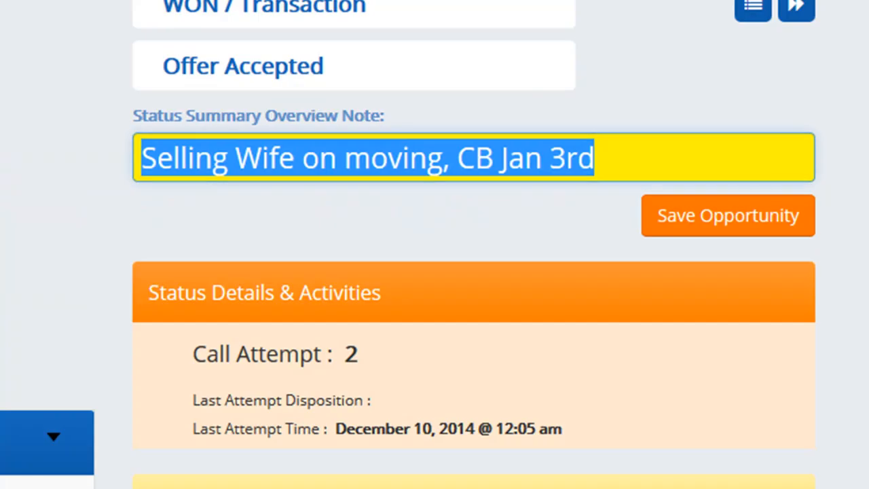
pyautogui.click(412, 157)
pyautogui.hotkey('ctrl', 'a')
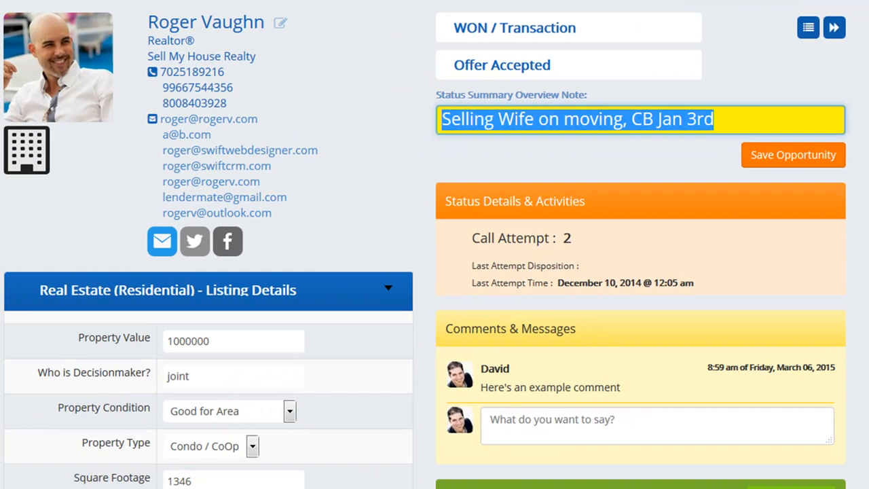
pyautogui.scroll(-3, 434, 245)
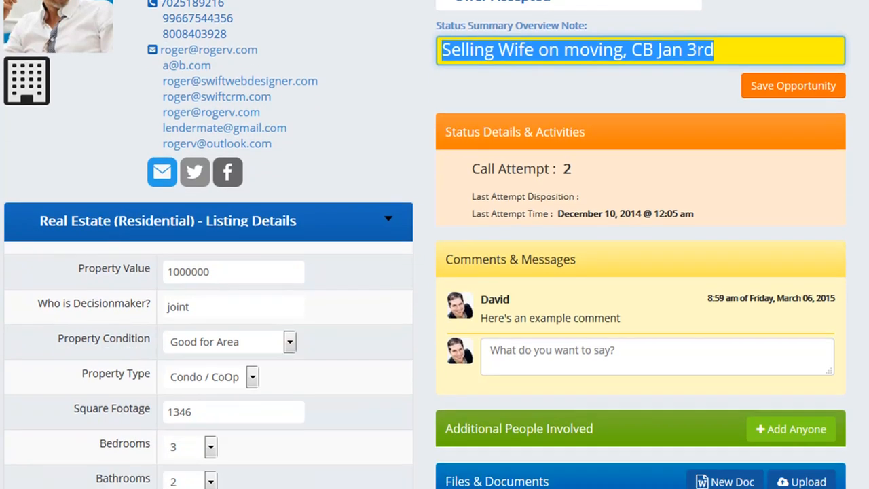
pyautogui.scroll(3, 435, 244)
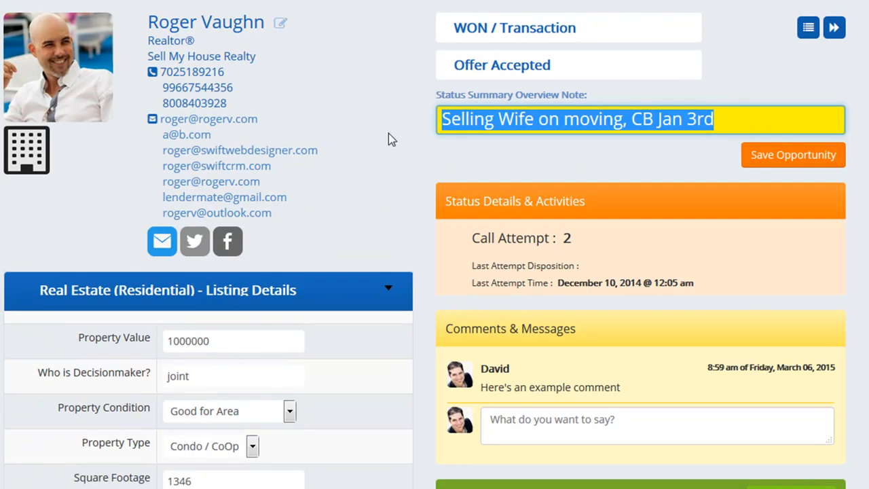
pyautogui.click(589, 431)
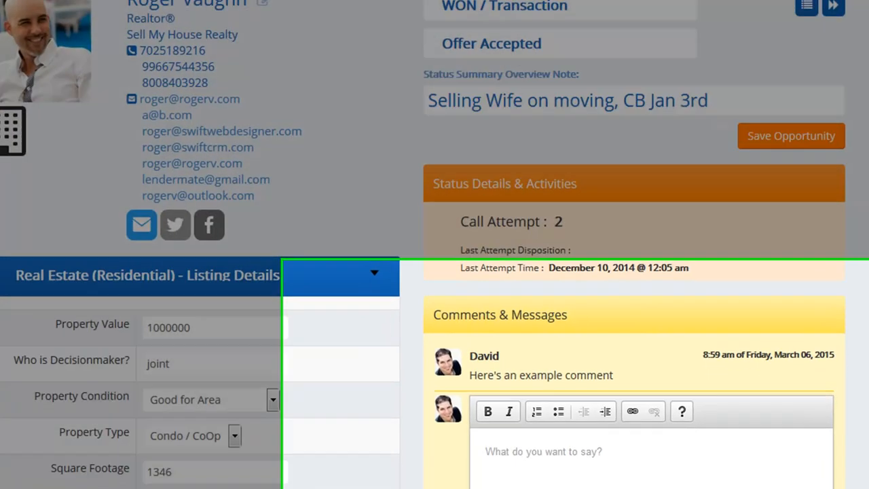
# Set the post type to Comment and review the Listing Details type and decision-maker field
pyautogui.click(558, 434)
pyautogui.click(642, 466)
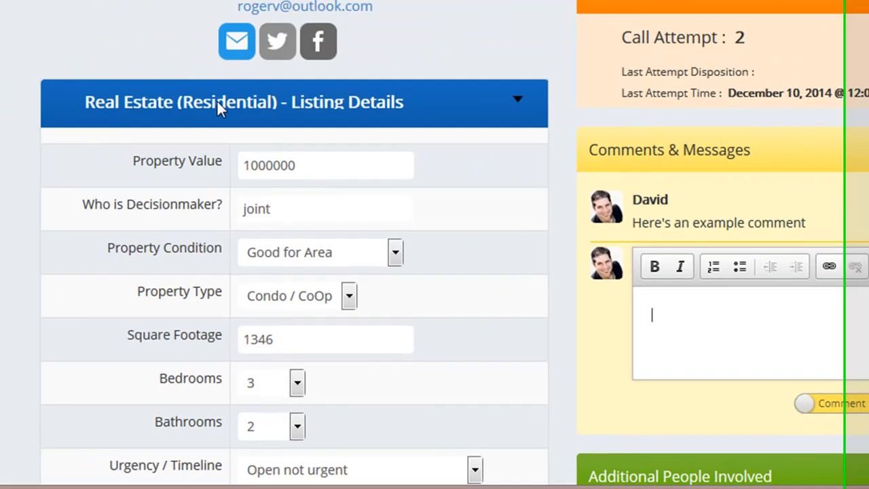
pyautogui.click(217, 102)
pyautogui.click(219, 103)
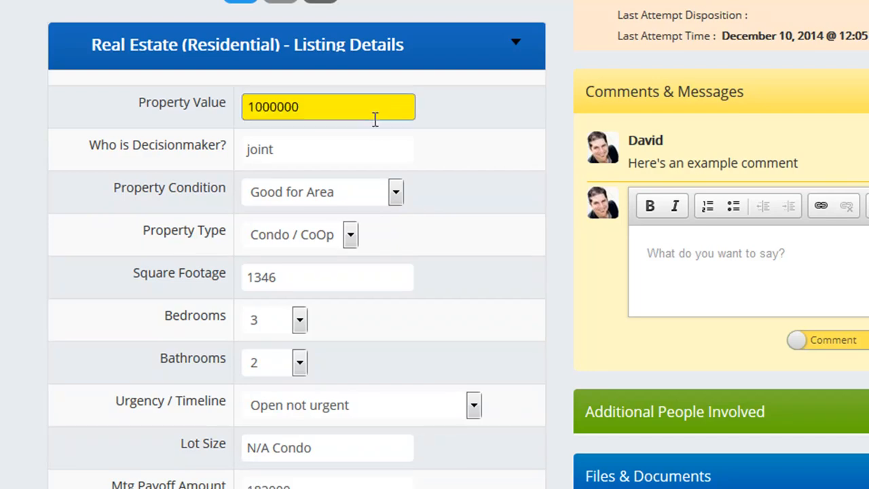
pyautogui.click(313, 141)
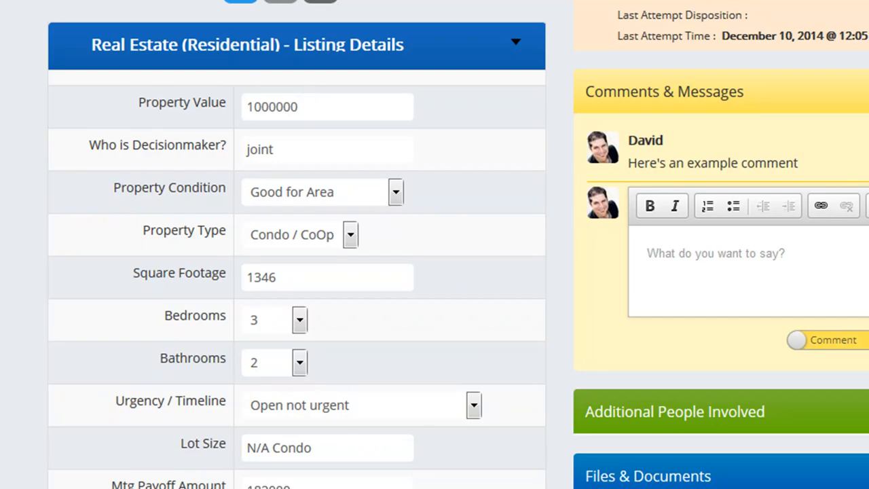
pyautogui.scroll(-9, 434, 245)
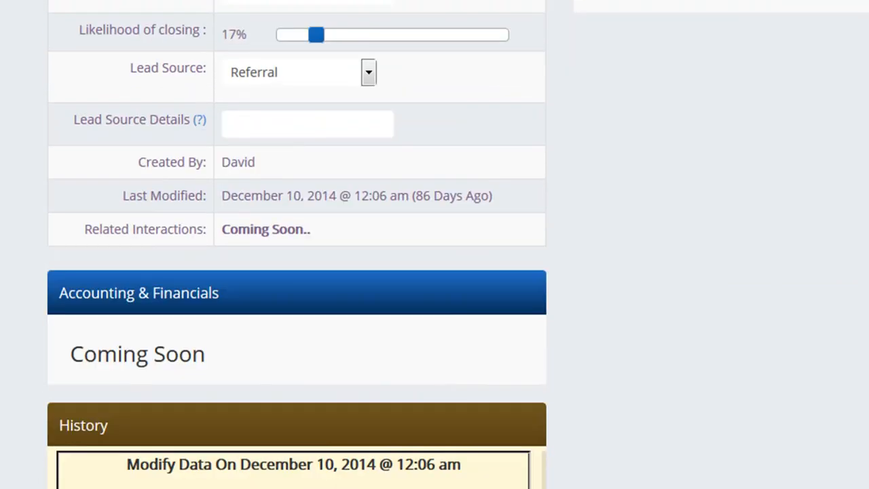
pyautogui.scroll(4, 435, 244)
# Raise likelihood of closing to 60%, keeping projected value 25000 and lead source Referral
pyautogui.moveTo(316, 280); pyautogui.dragTo(416, 285)
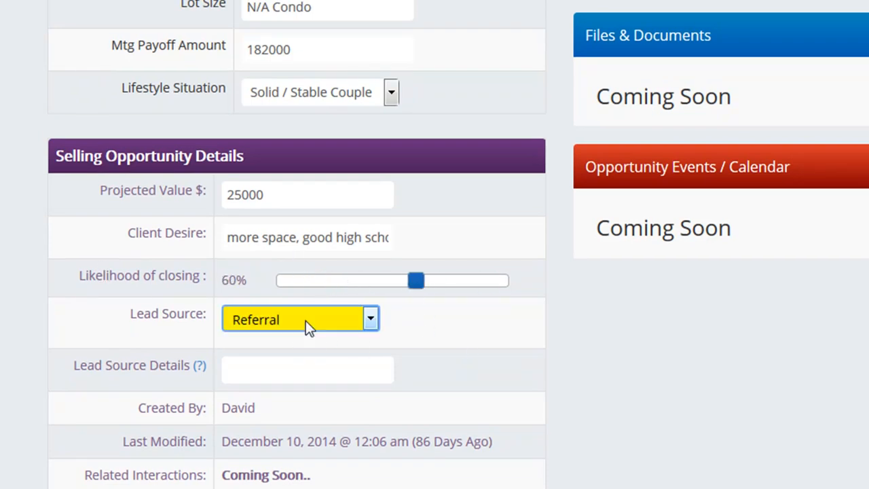
pyautogui.click(268, 199)
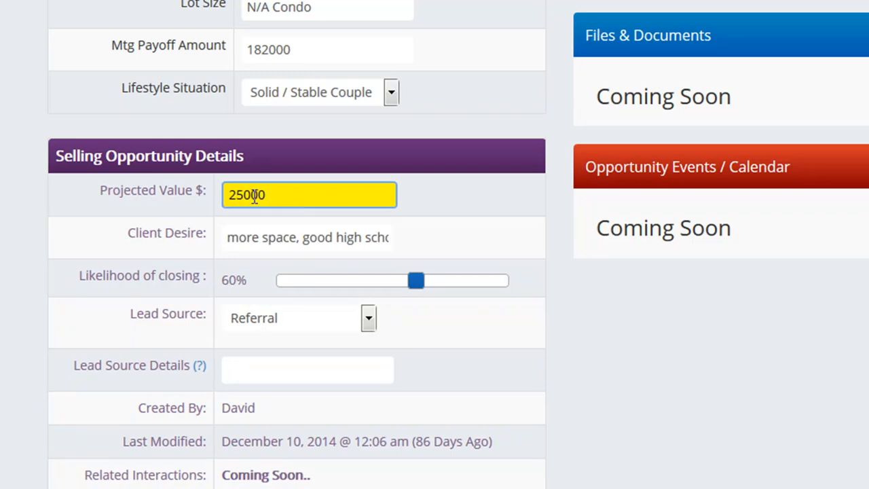
pyautogui.moveTo(246, 194); pyautogui.dragTo(229, 195)
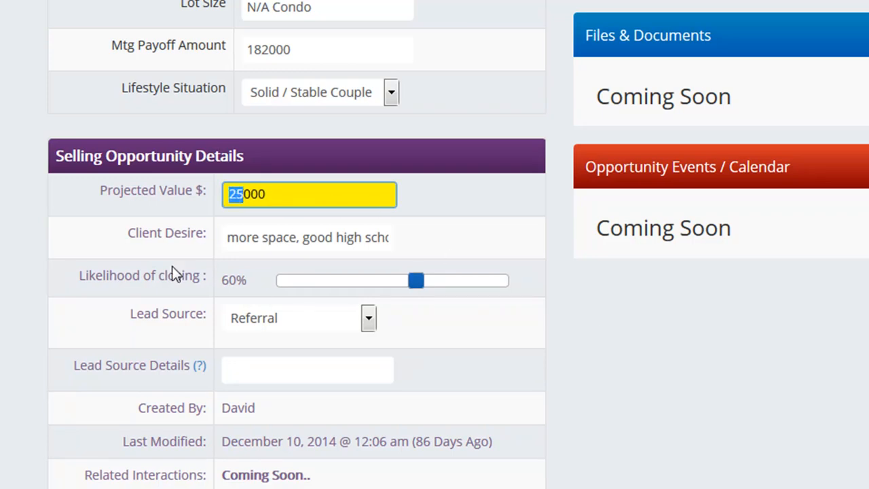
pyautogui.click(281, 323)
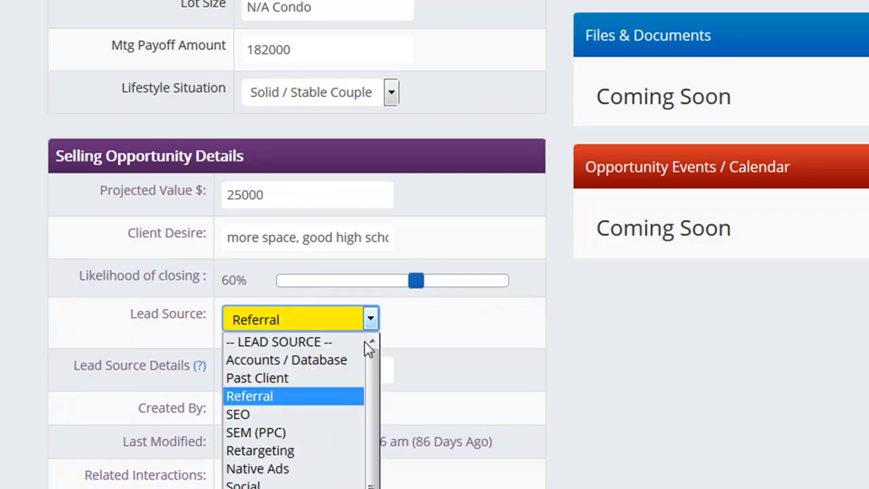
pyautogui.click(442, 356)
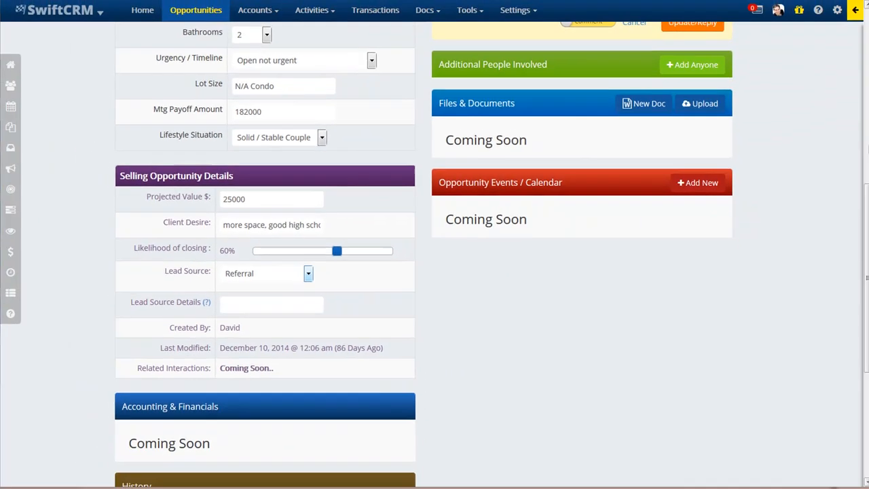
pyautogui.moveTo(864, 319); pyautogui.dragTo(866, 150)
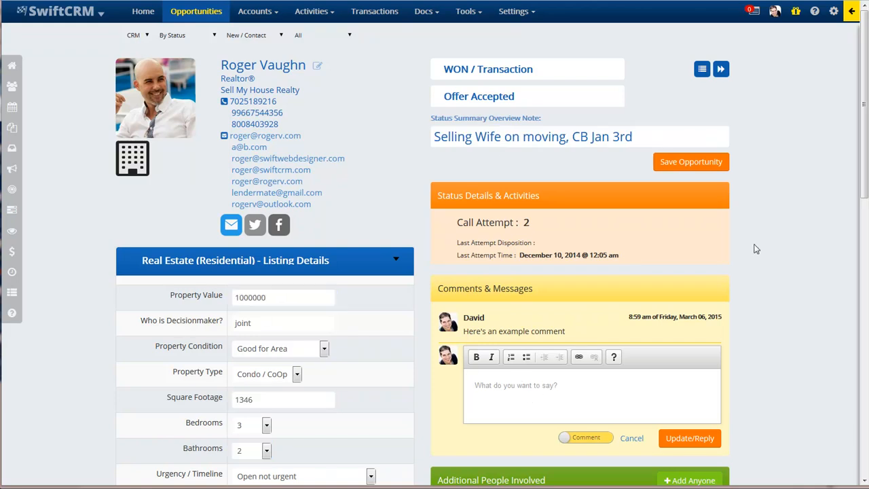
# Start a new selling opportunity, searching the buyer's name and adding them as a new person
pyautogui.scroll(-3, 864, 122)
pyautogui.scroll(3, 864, 135)
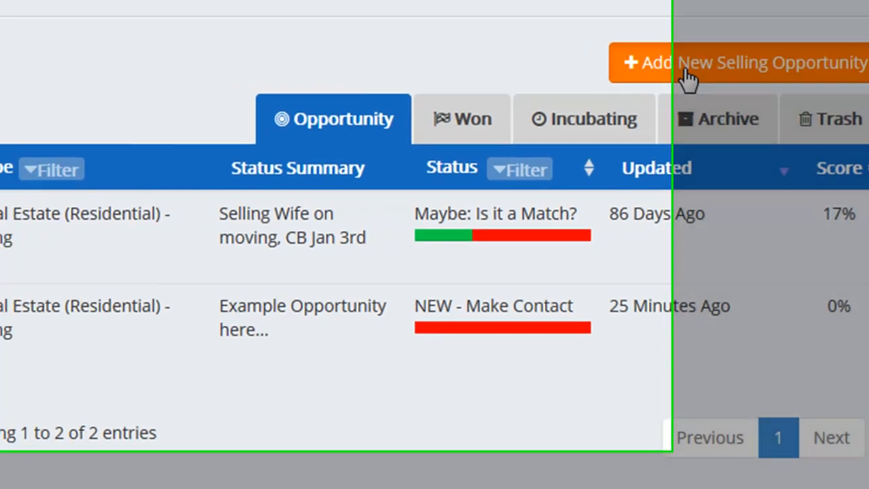
pyautogui.click(627, 60)
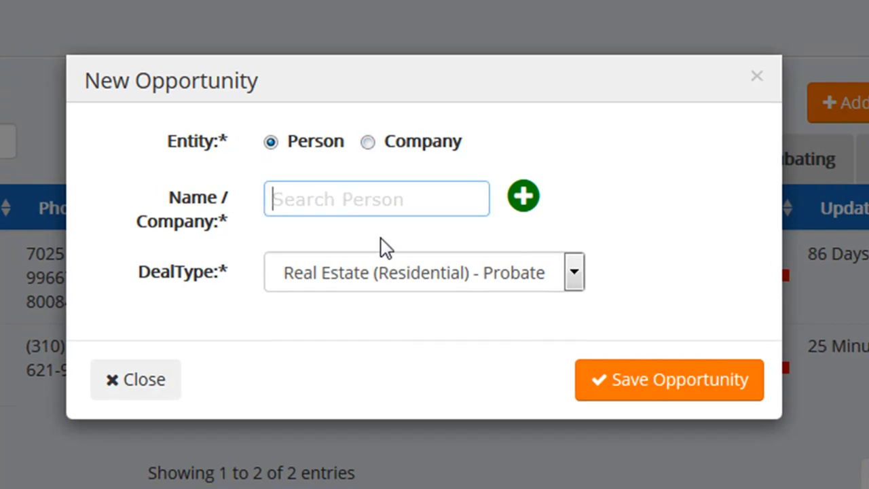
pyautogui.write('Sally')
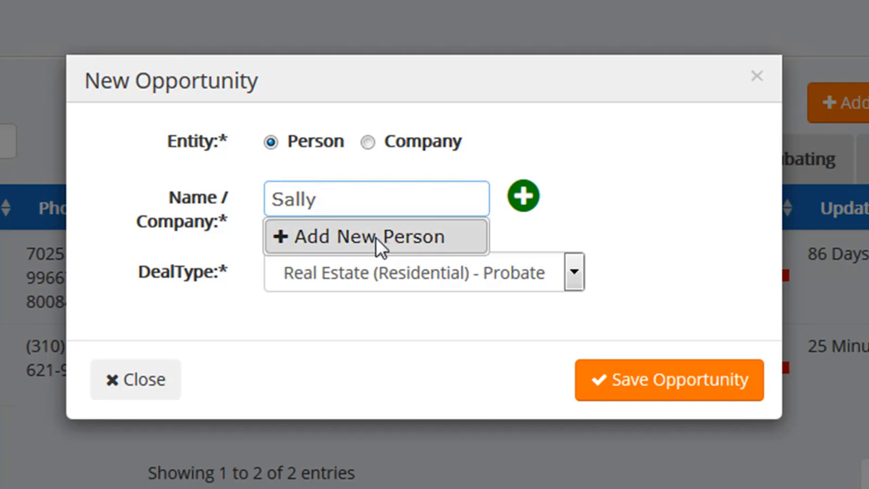
pyautogui.click(524, 197)
pyautogui.click(334, 210)
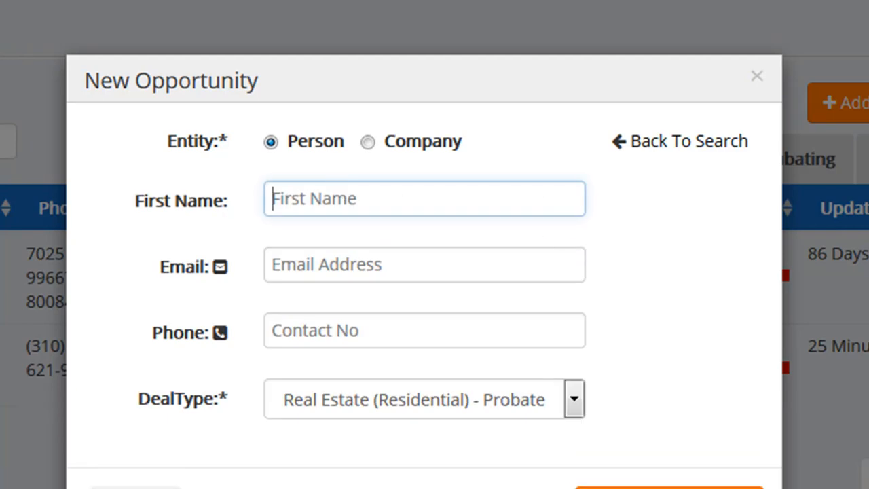
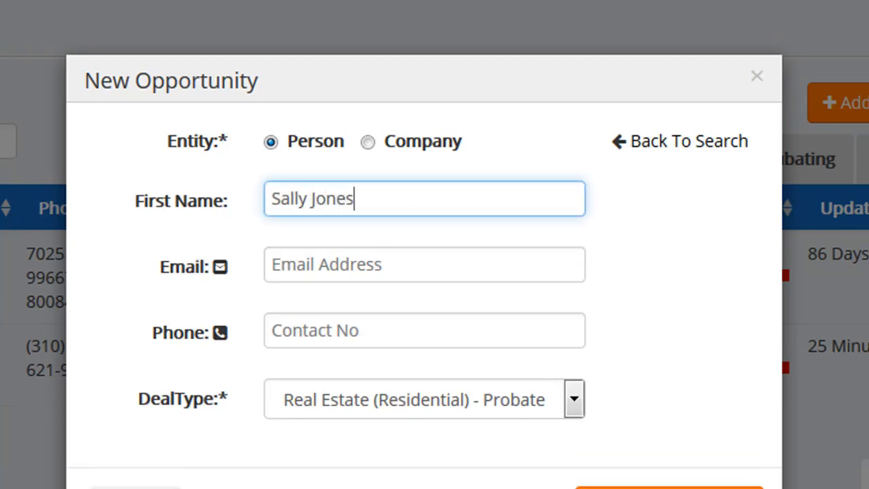
# Enter the buyer's first name and e-mail address in the new opportunity form
pyautogui.press('Tab')
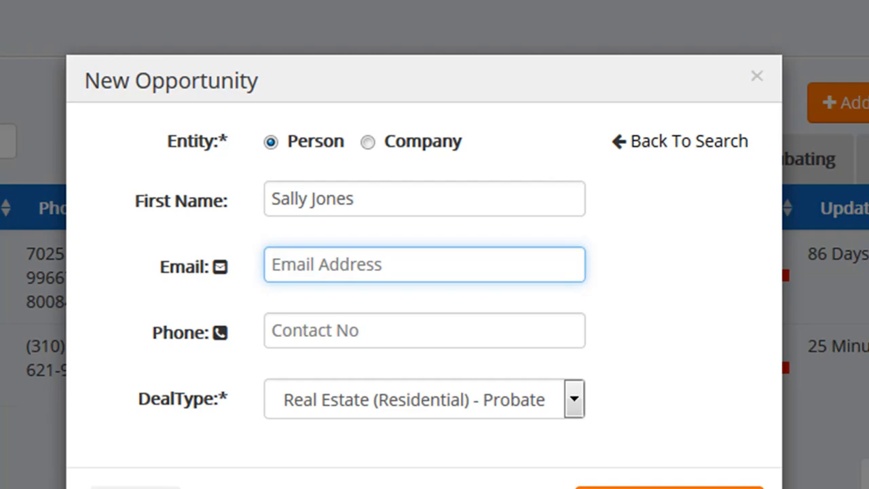
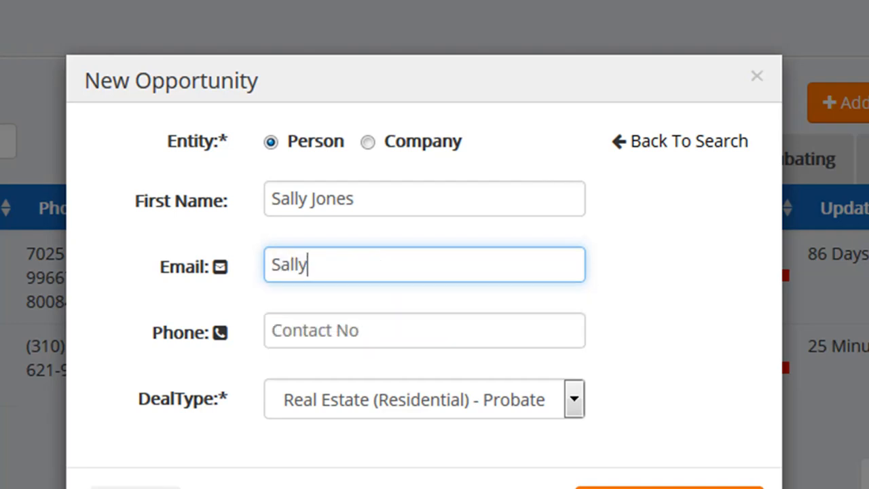
pyautogui.press('Tab')
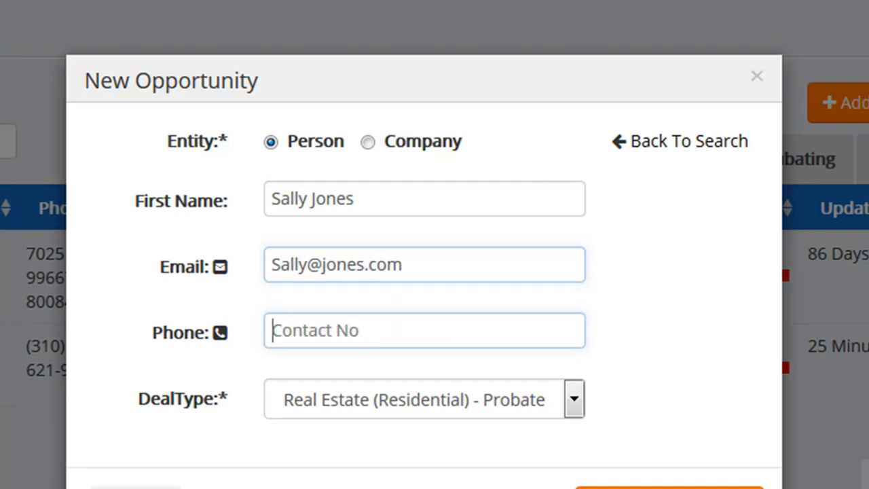
pyautogui.scroll(-1, 412, 305)
# Choose deal type Real Estate (Residential) - Buyer and switch the entity to Company
pyautogui.click(442, 359)
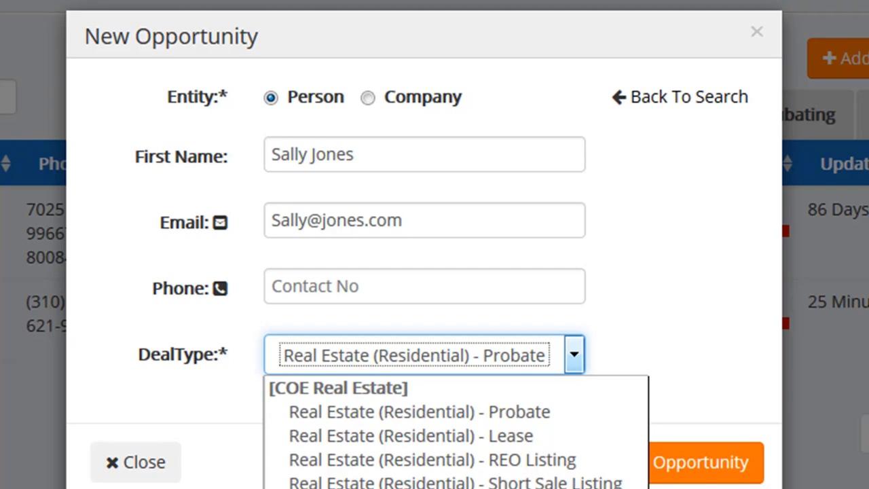
pyautogui.click(448, 485)
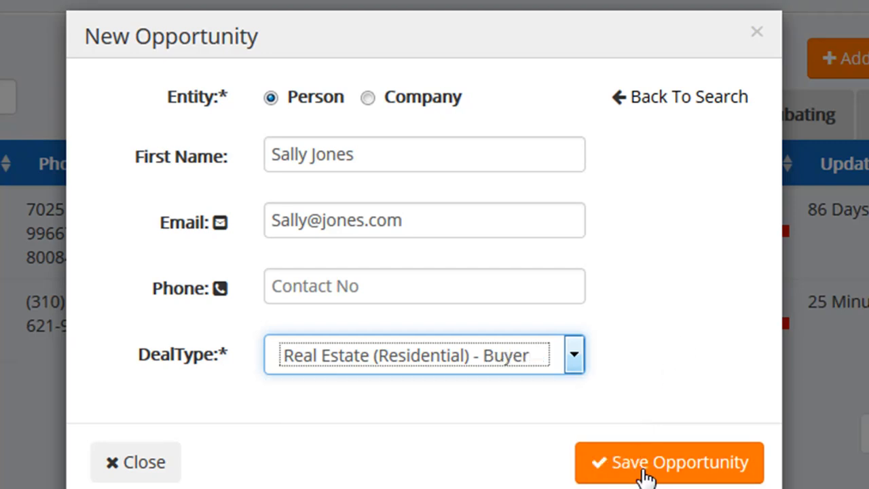
pyautogui.click(367, 98)
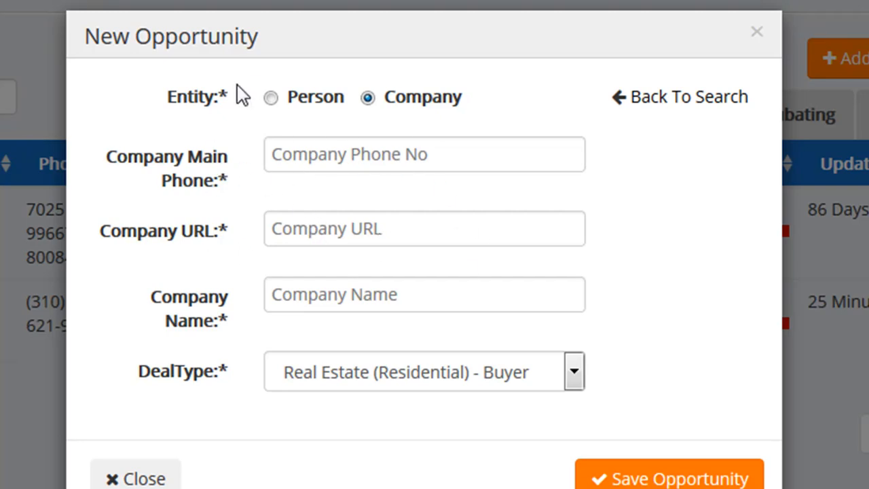
# Compare the Person and Company entity fields, finishing with Person selected
pyautogui.click(271, 97)
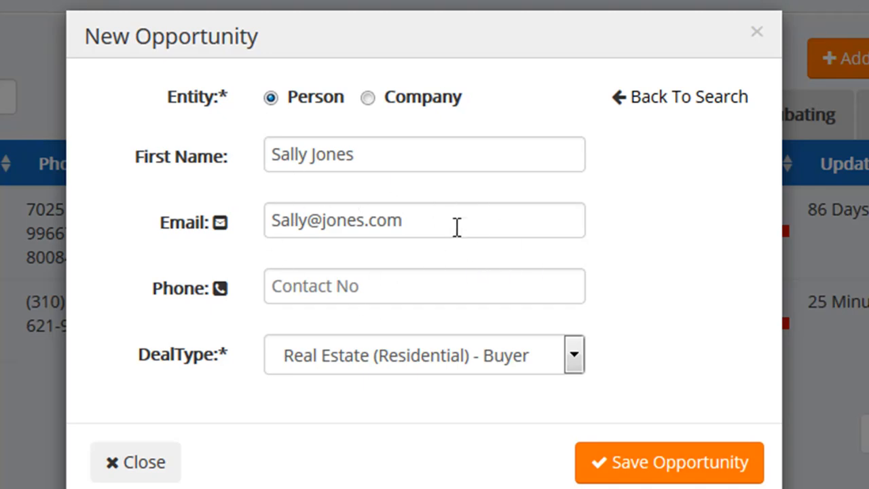
pyautogui.moveTo(457, 227); pyautogui.dragTo(208, 204)
pyautogui.click(426, 291)
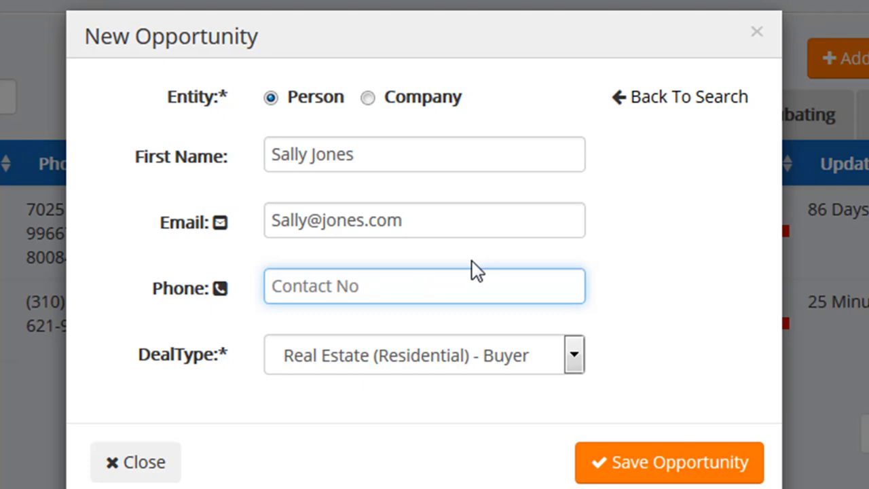
pyautogui.click(366, 96)
pyautogui.click(378, 227)
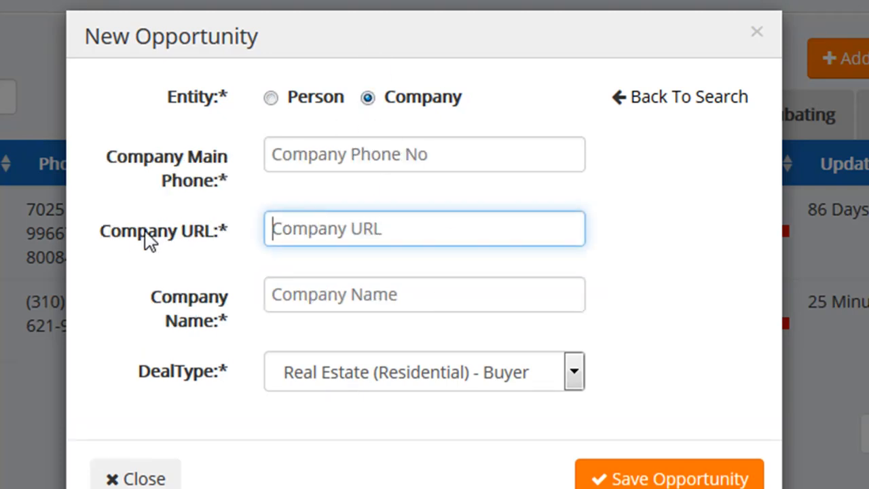
pyautogui.moveTo(238, 233); pyautogui.dragTo(101, 229)
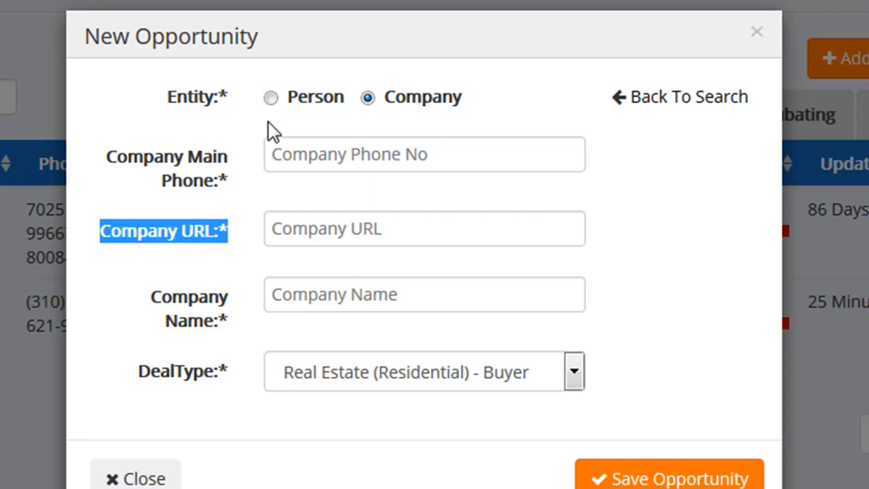
pyautogui.click(276, 99)
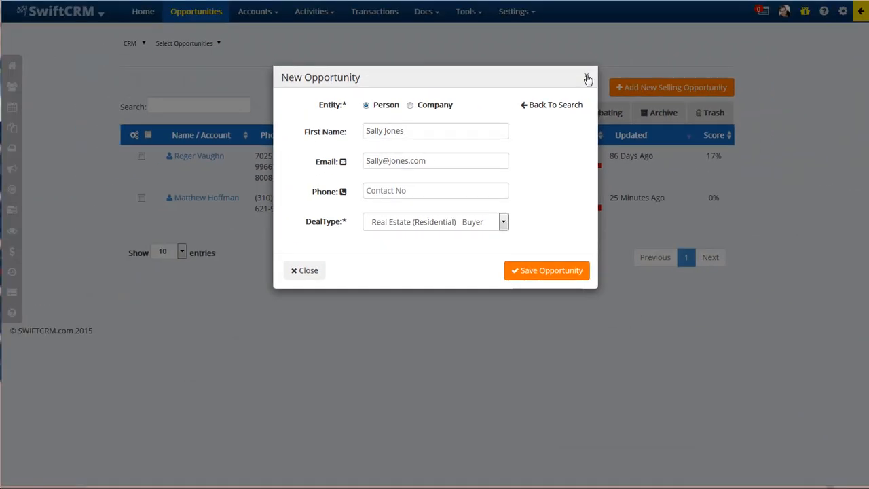
# Close the New Opportunity dialog unsaved and view the contact's CRM section
pyautogui.click(587, 77)
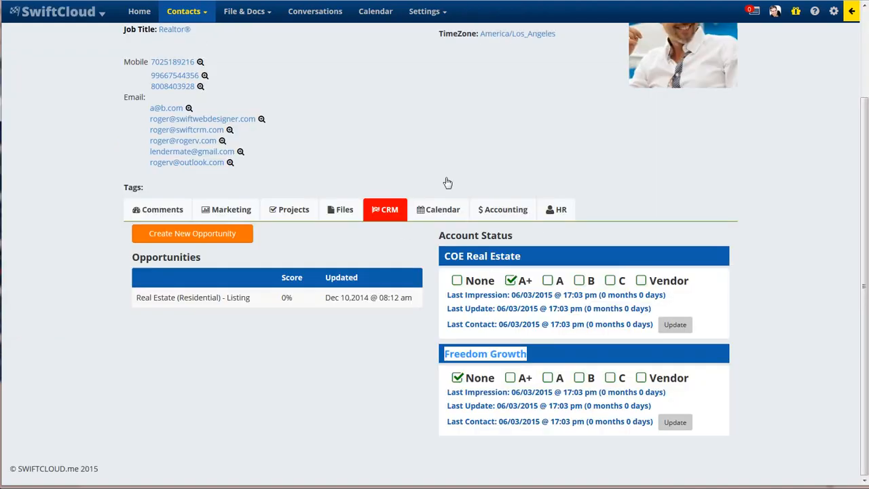
pyautogui.scroll(2, 867, 93)
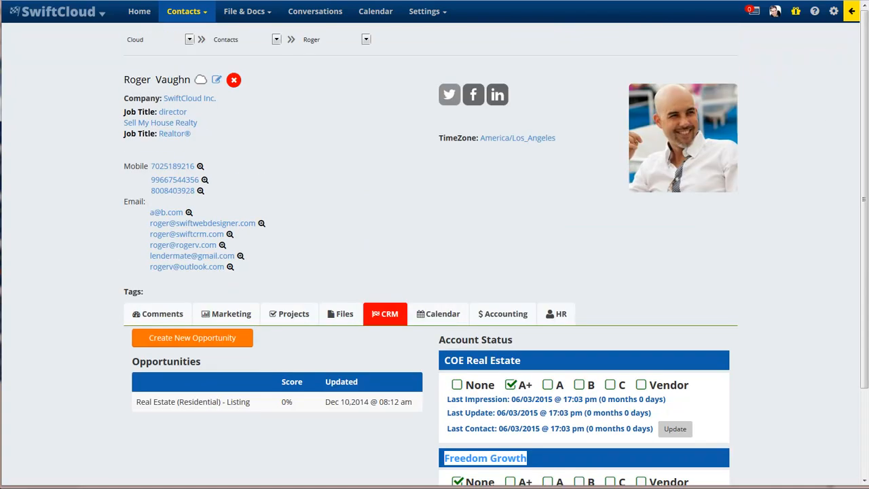